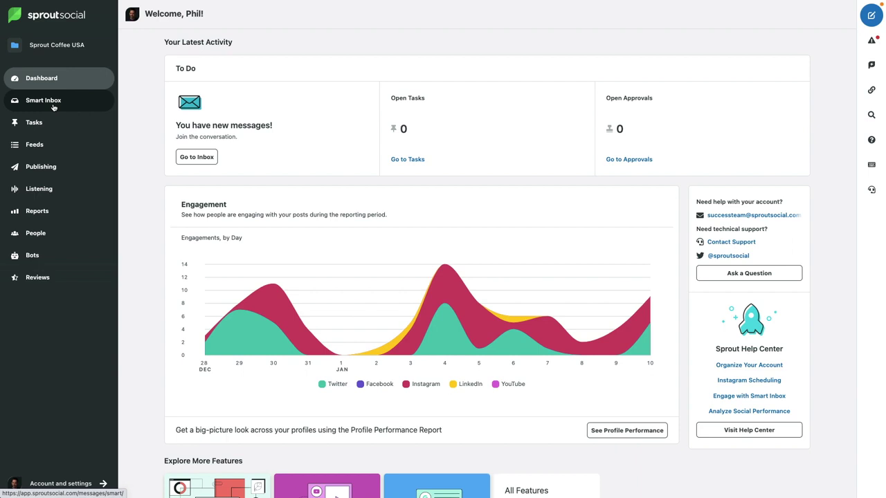
- Open the Smart Inbox from the Dashboard for the Sprout Coffee USA account
click(53, 107)
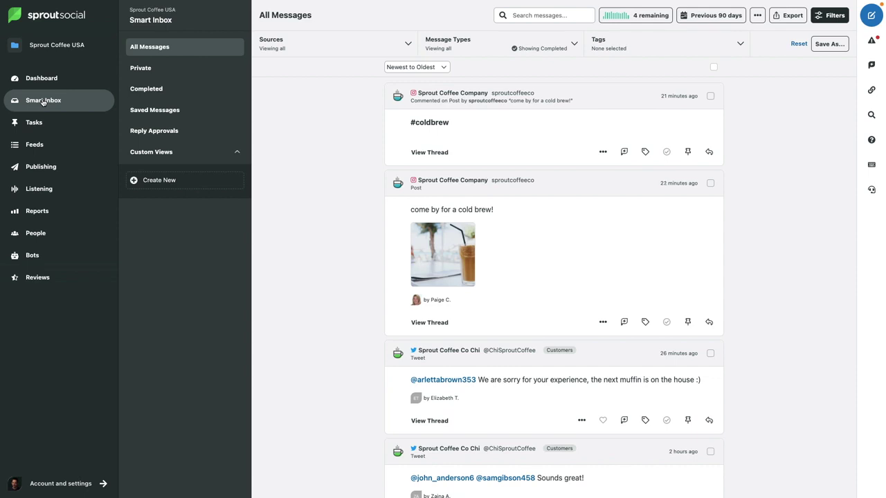
- Scroll through All Messages from every connected source, then show the Sources filter options
scroll(561, 191, down, 3)
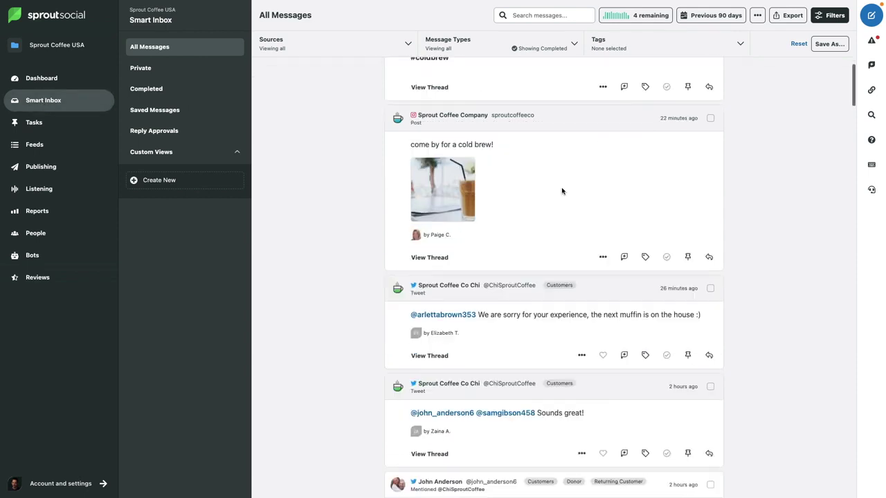
scroll(561, 191, down, 10)
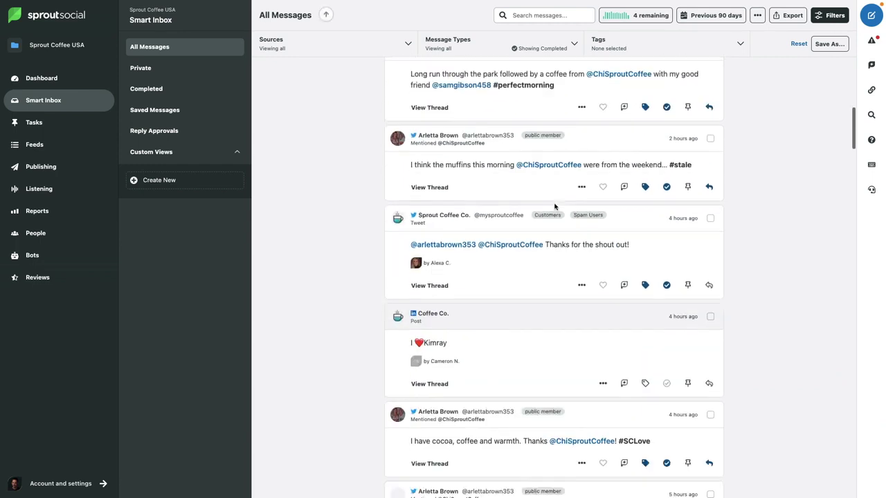
scroll(544, 202, down, 10)
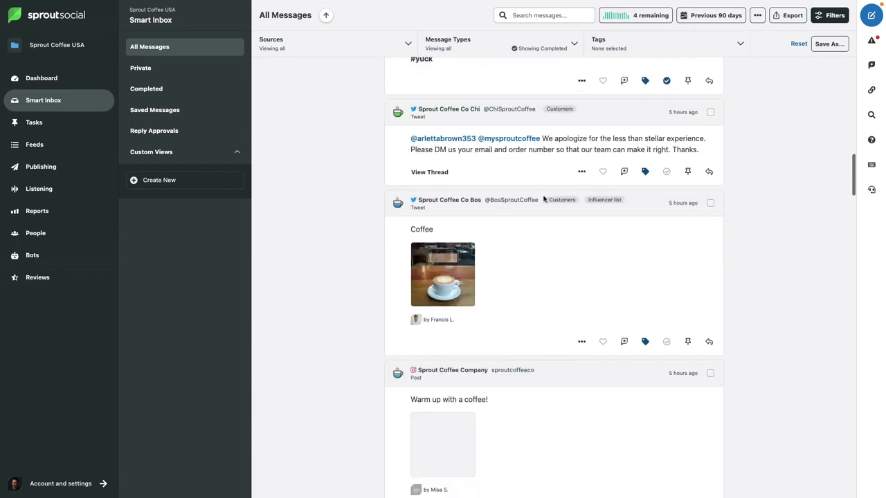
scroll(544, 200, up, 15)
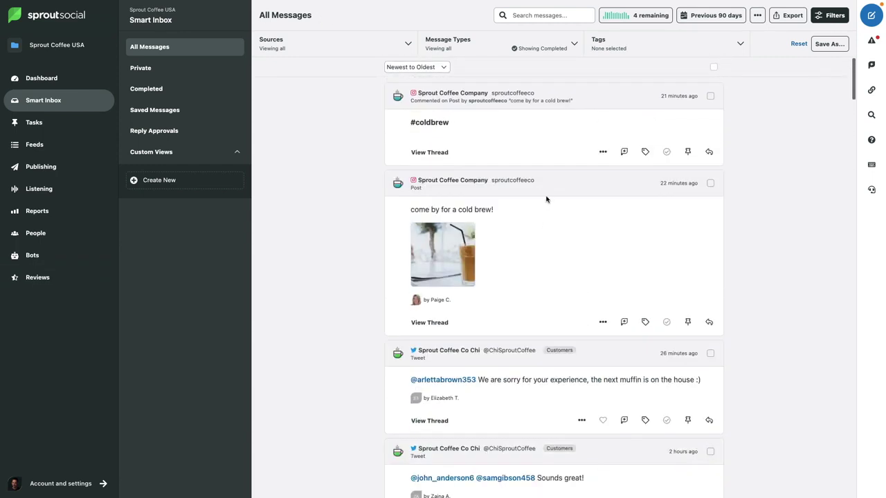
click(370, 43)
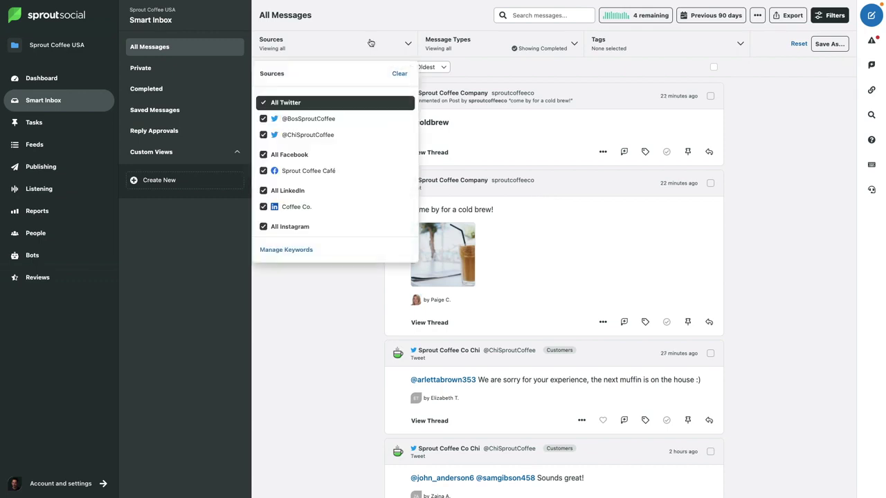
- Review the Manage Brand Keywords settings (0 of 20 keywords used), then close them
scroll(308, 188, down, 1)
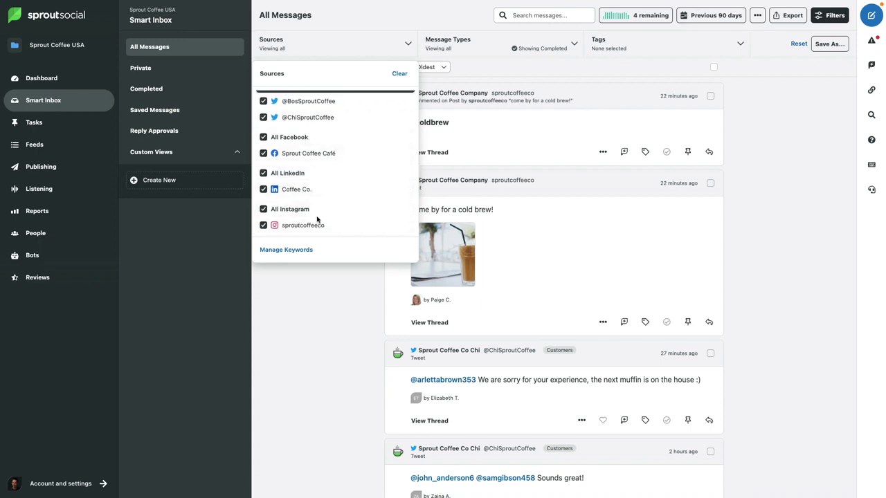
scroll(318, 181, up, 1)
scroll(339, 173, down, 1)
click(299, 251)
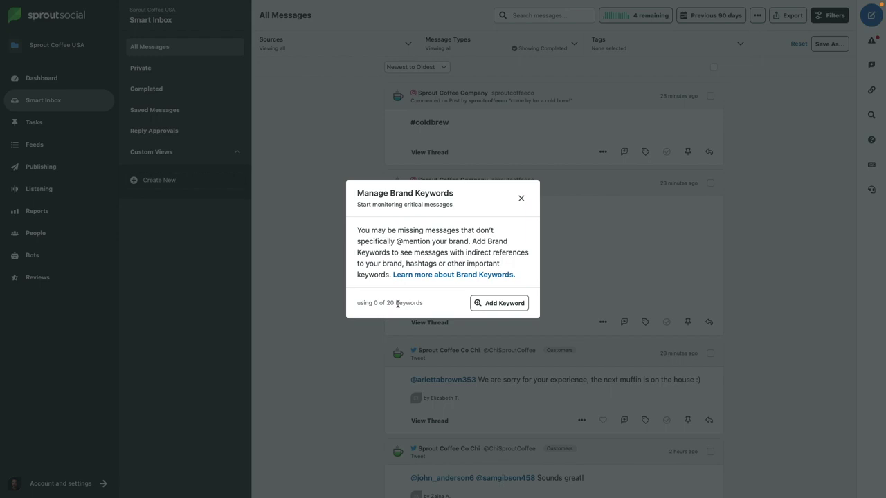
click(352, 141)
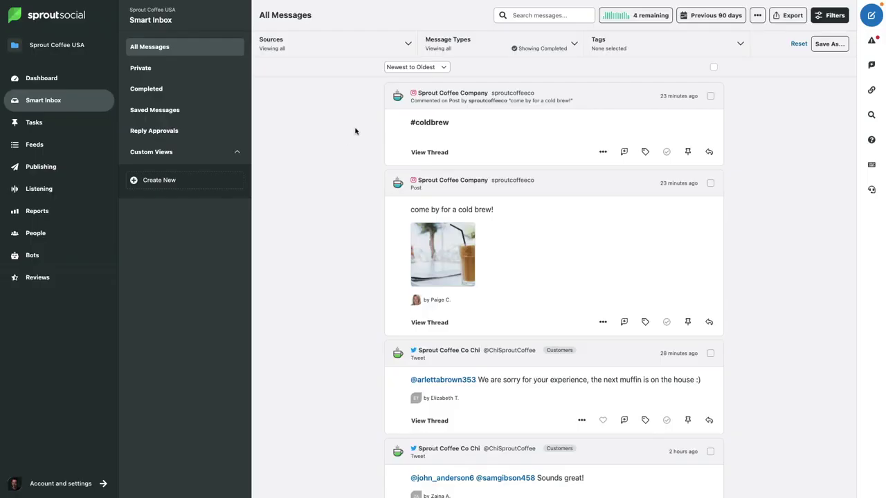
click(465, 50)
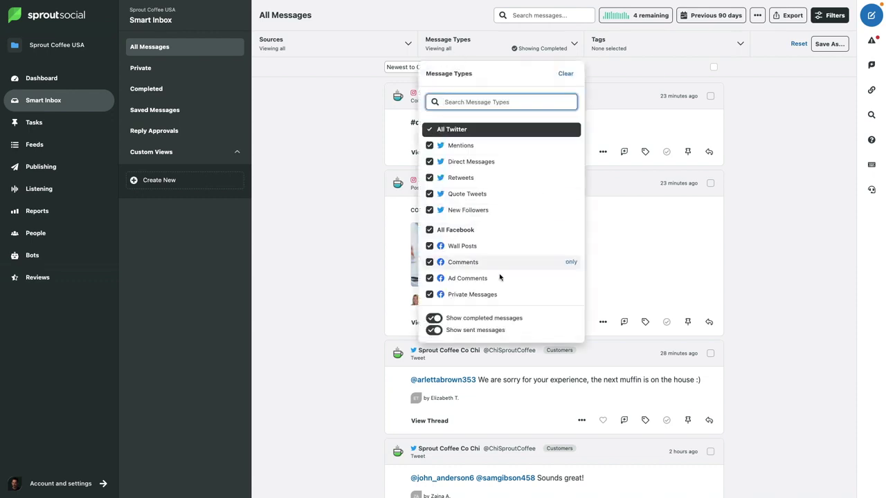
scroll(516, 218, down, 5)
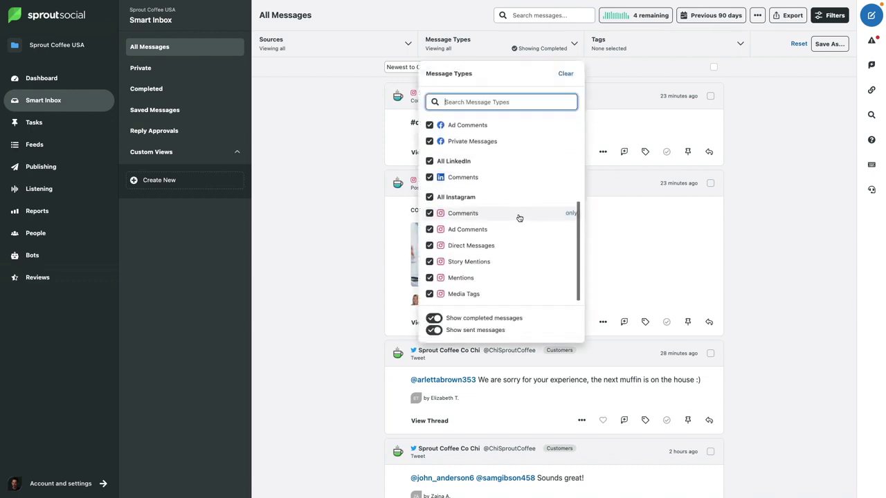
scroll(520, 218, up, 5)
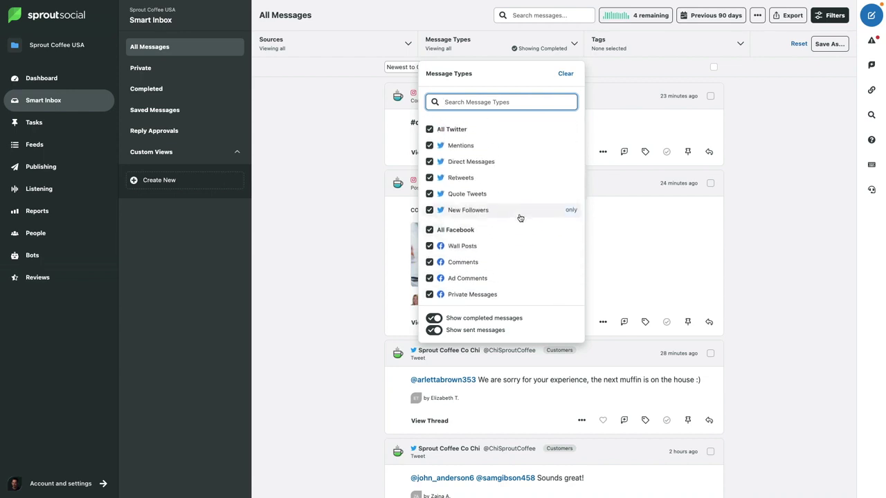
scroll(468, 219, down, 1)
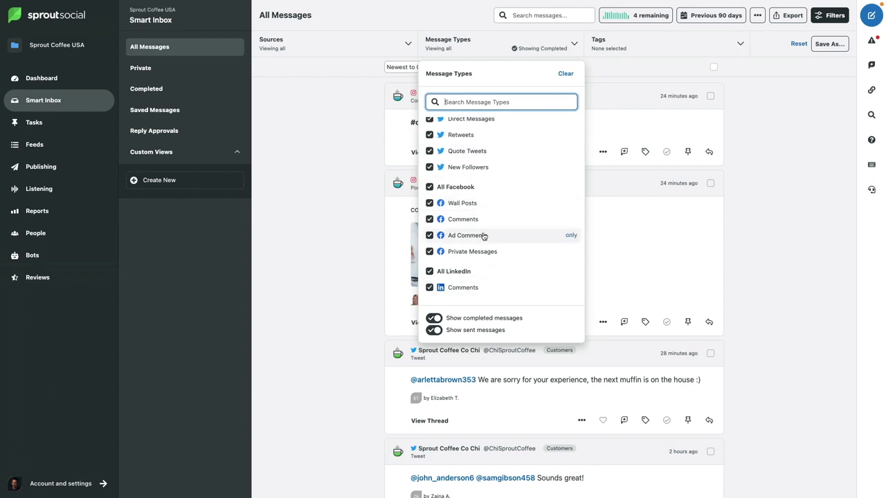
key(Escape)
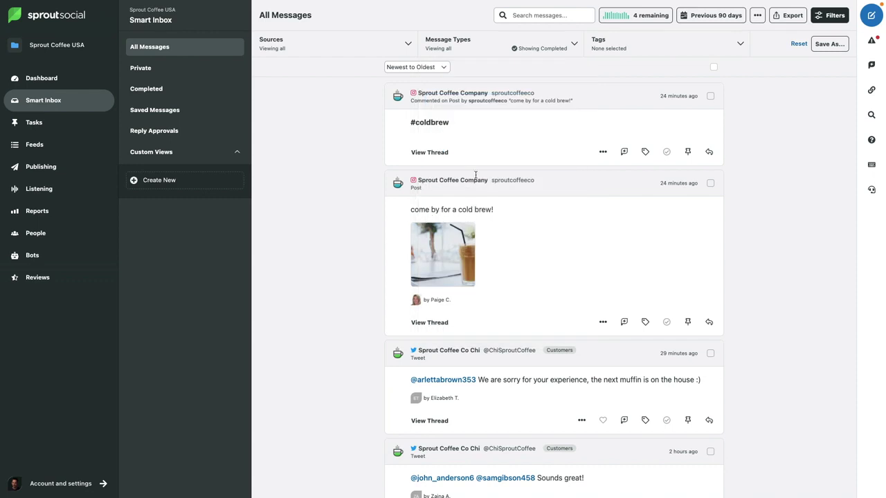
click(638, 47)
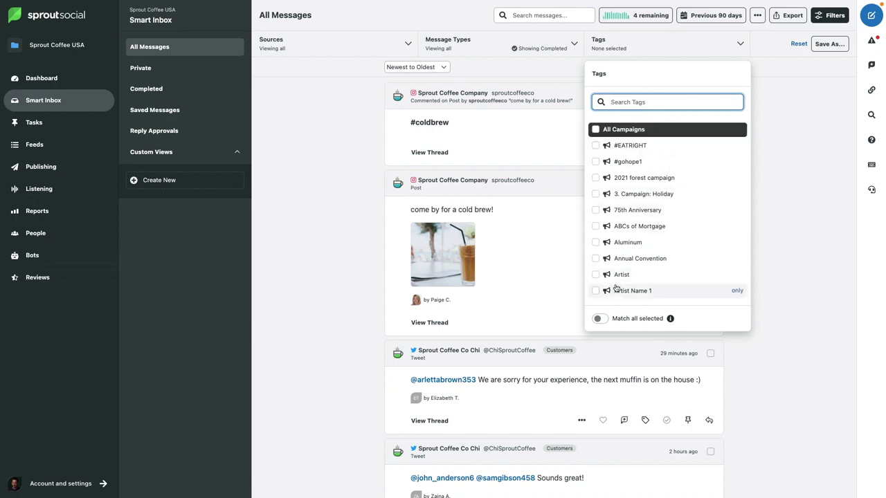
- Close the Tags filter and the #coldbrew comment's tag list untagged, then start a new post
click(804, 180)
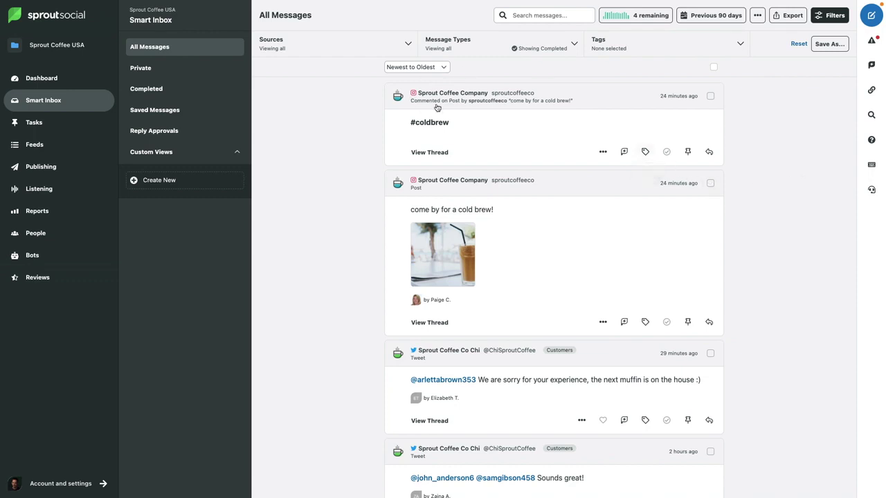
click(644, 150)
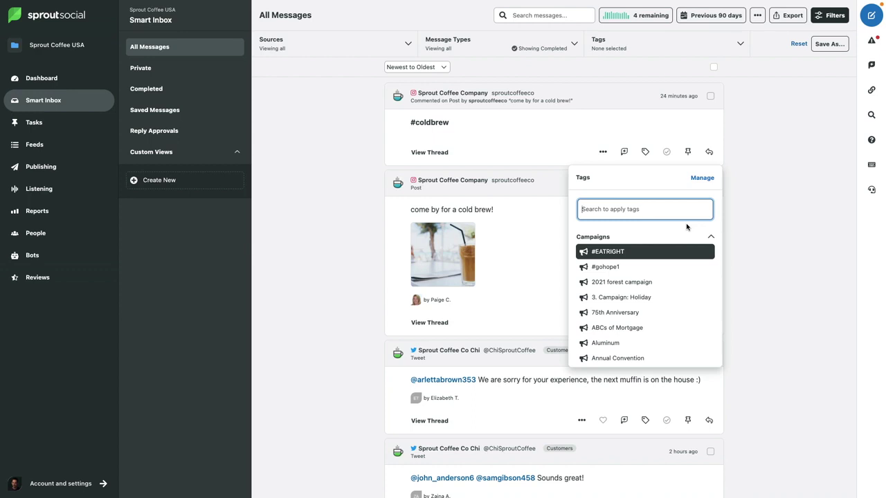
click(767, 208)
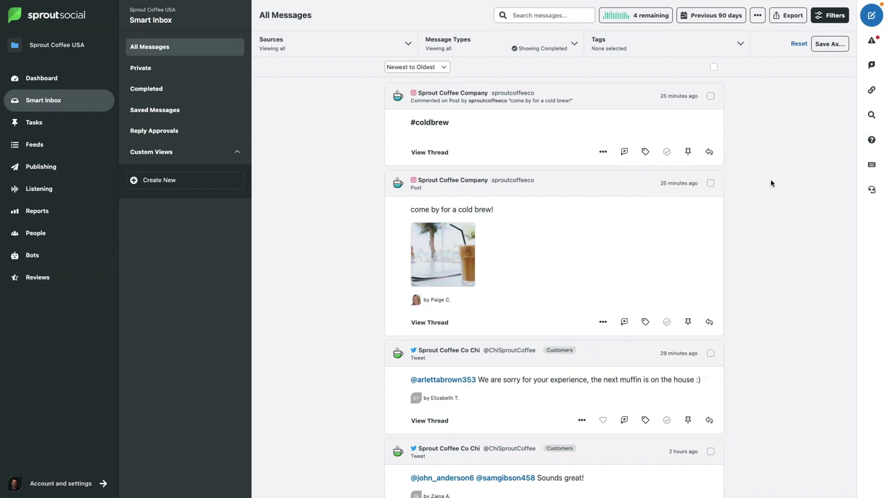
click(871, 16)
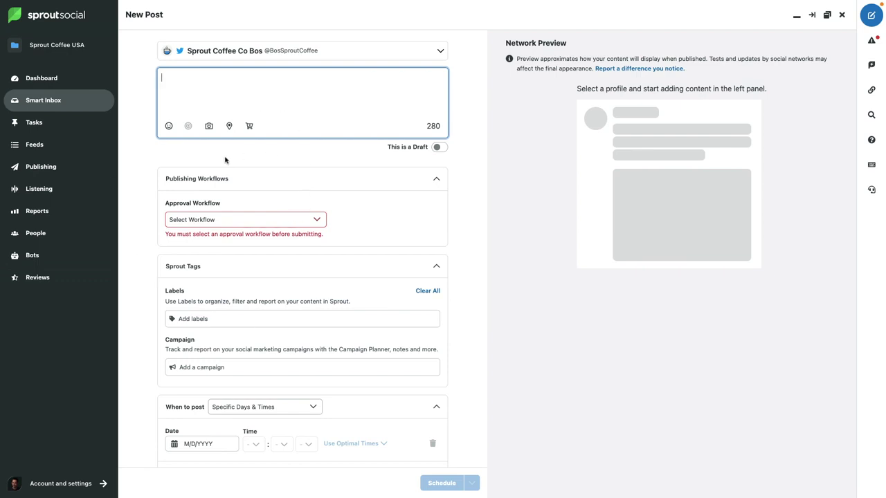
- Review the New Post form's sections, then return to the Smart Inbox without posting
scroll(290, 250, down, 2)
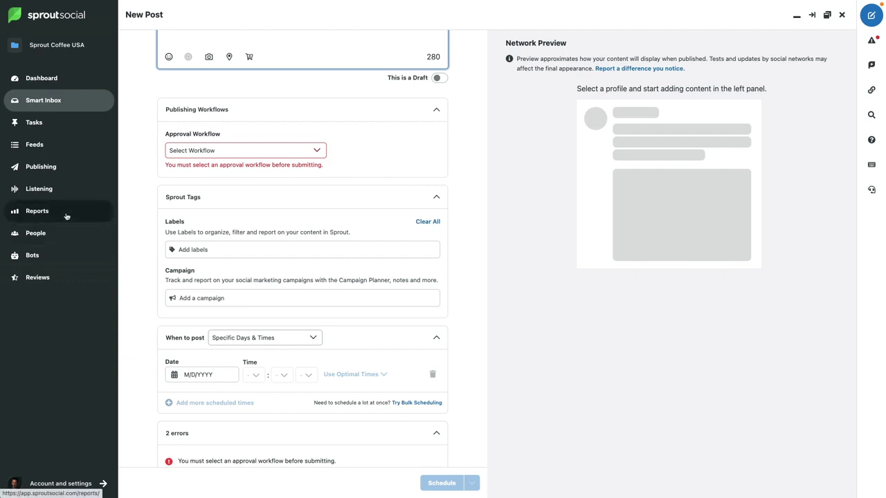
scroll(405, 182, up, 2)
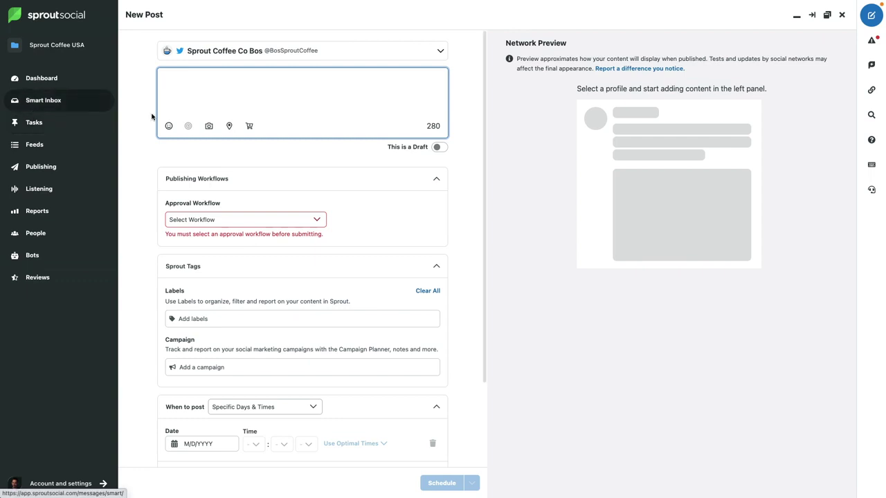
click(43, 102)
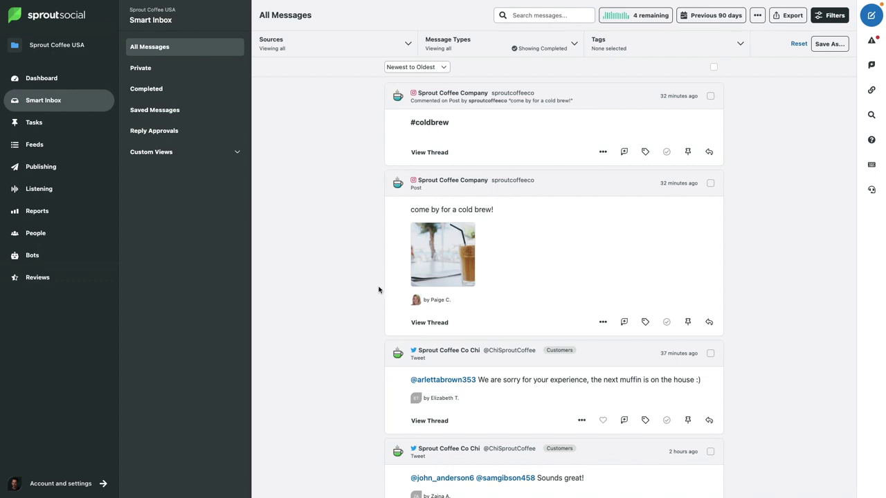
click(709, 154)
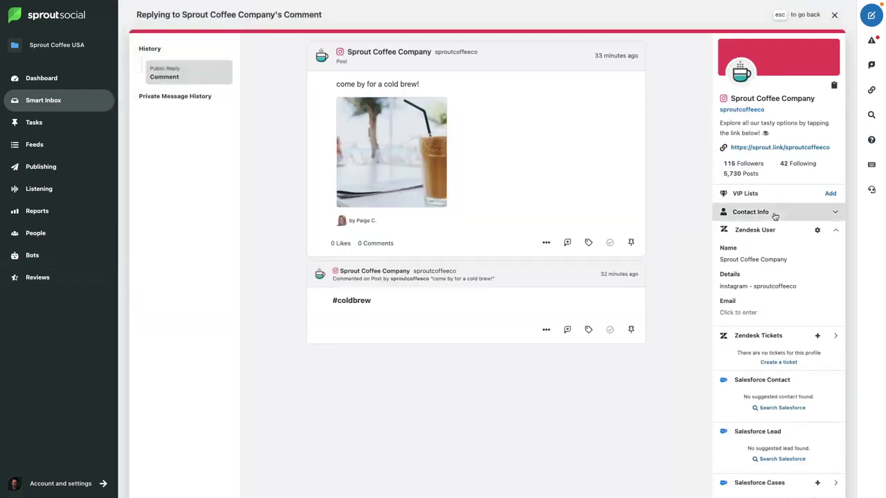
scroll(775, 217, down, 2)
scroll(774, 217, down, 2)
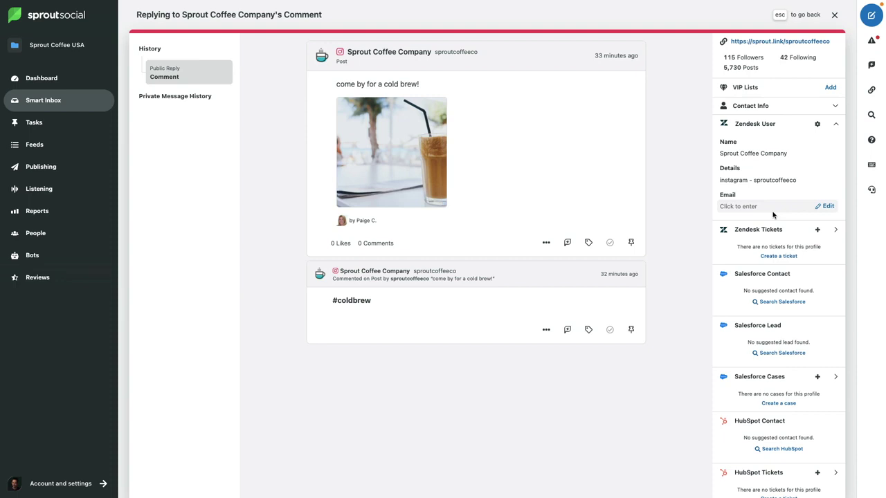
scroll(769, 225, down, 1)
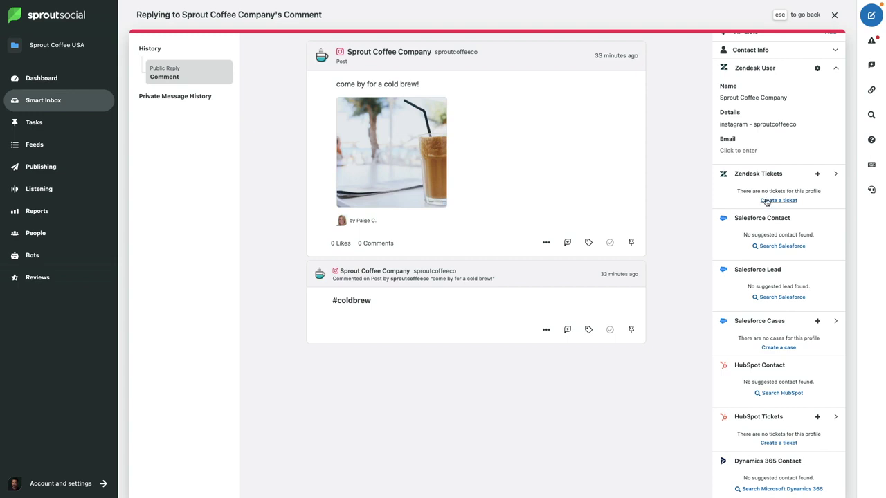
scroll(766, 201, down, 1)
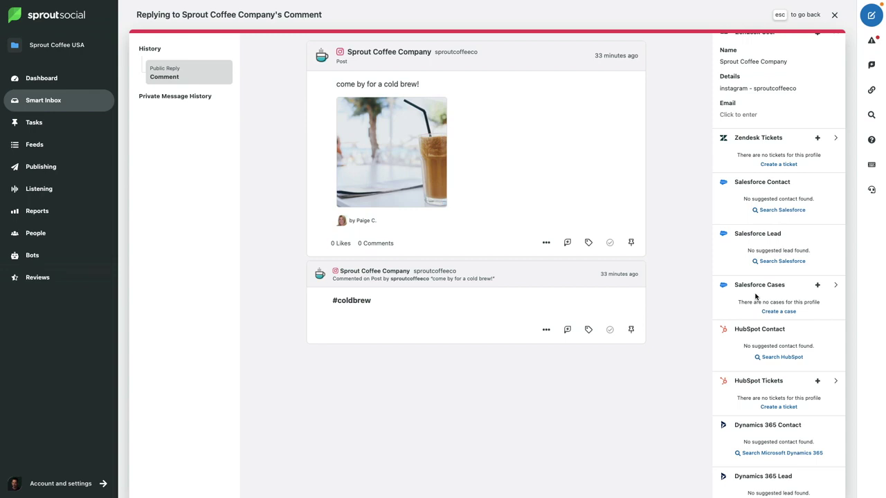
scroll(756, 296, down, 4)
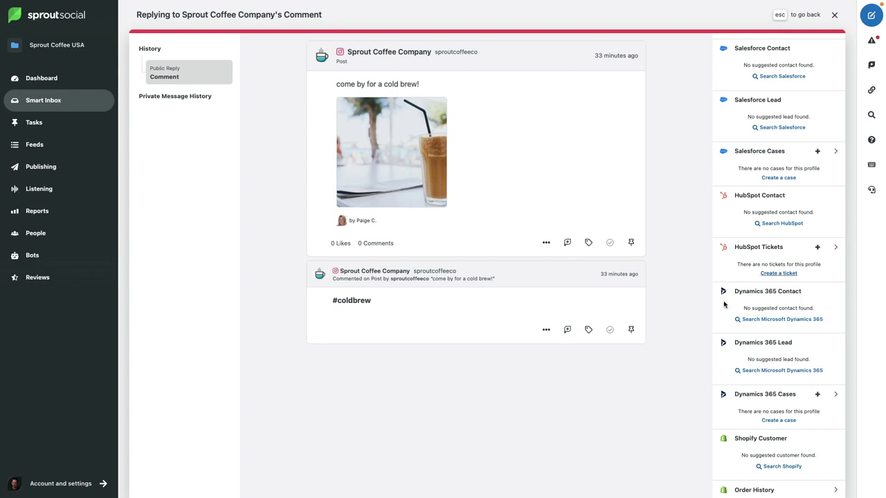
scroll(777, 309, down, 2)
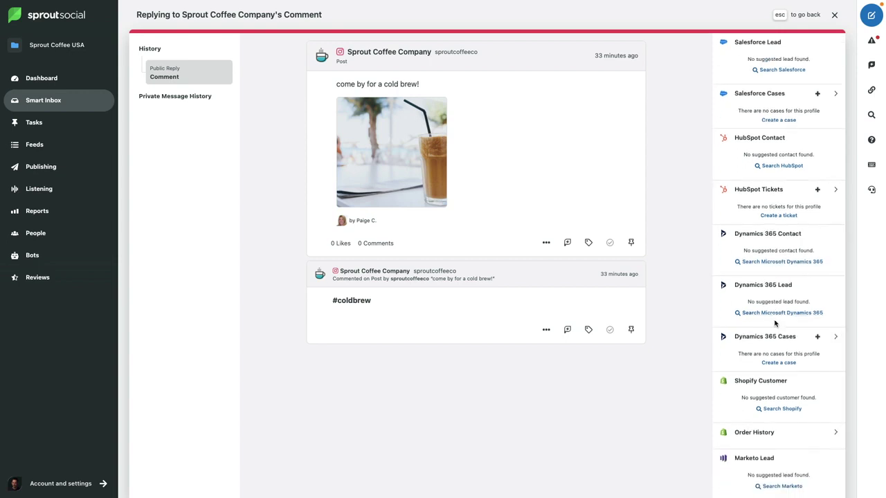
scroll(774, 317, down, 1)
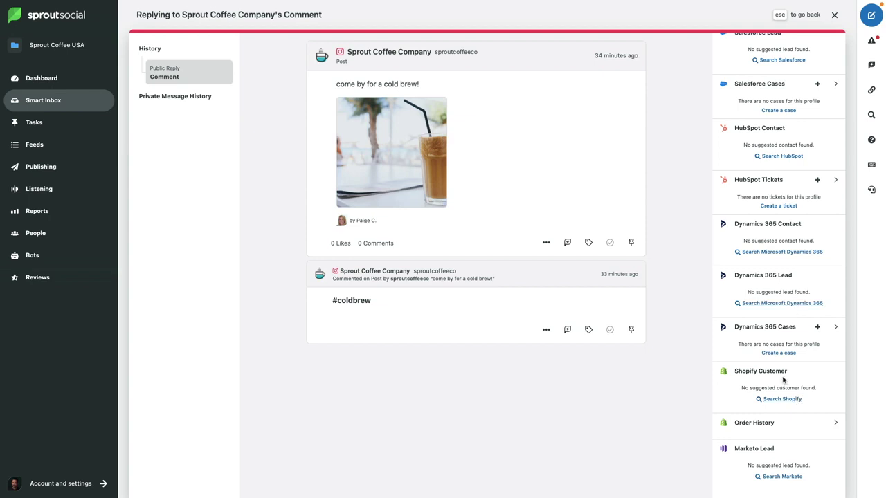
scroll(797, 270, up, 5)
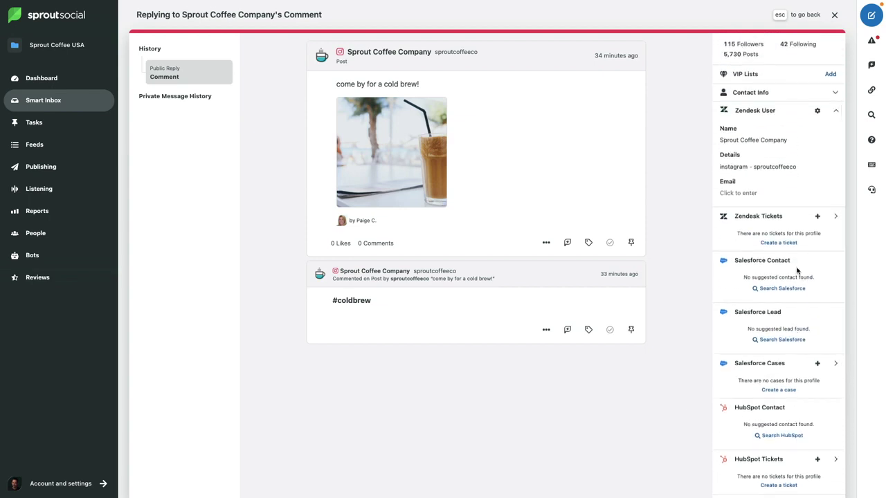
scroll(718, 259, up, 3)
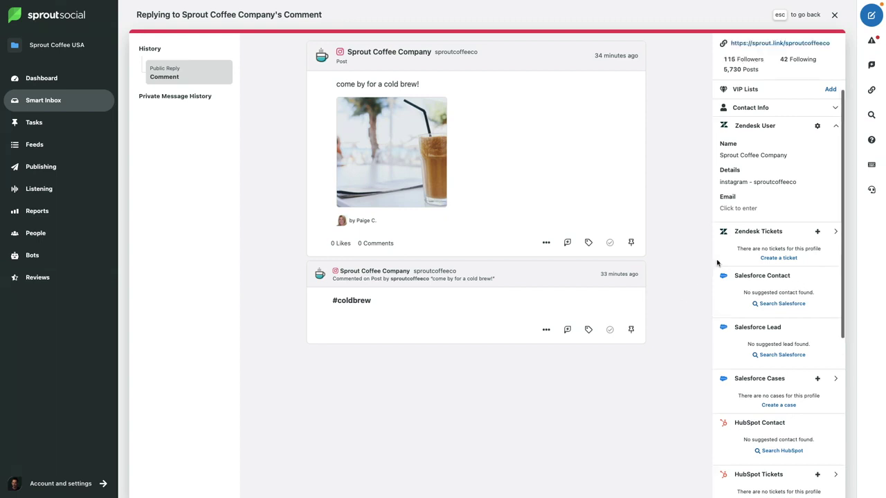
click(814, 19)
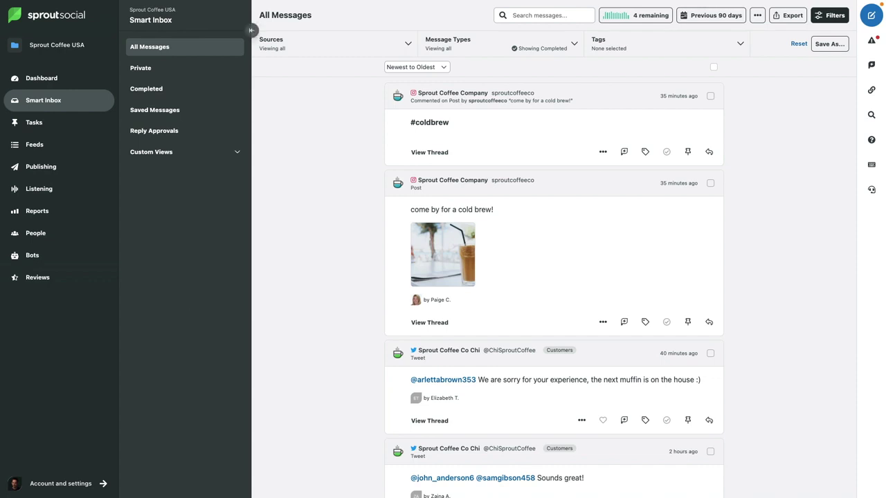
- Switch Feeds to Instagram Hashtags and dismiss the social listening suggestion
click(44, 146)
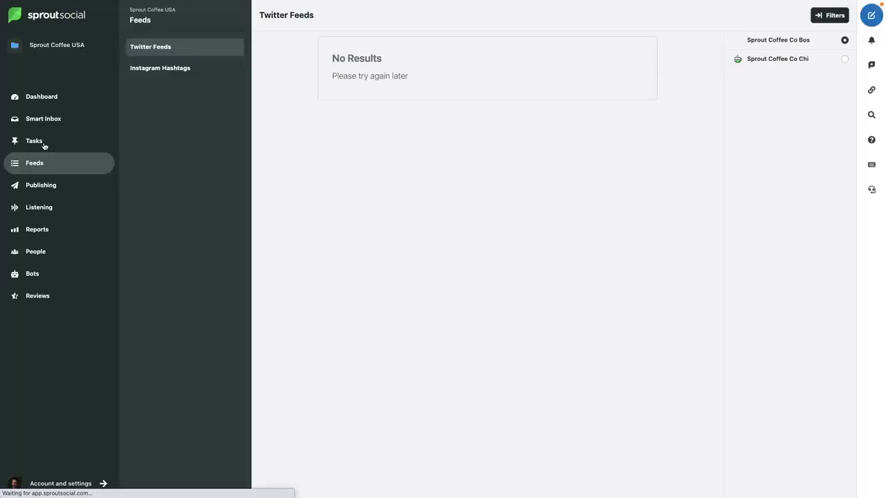
click(179, 68)
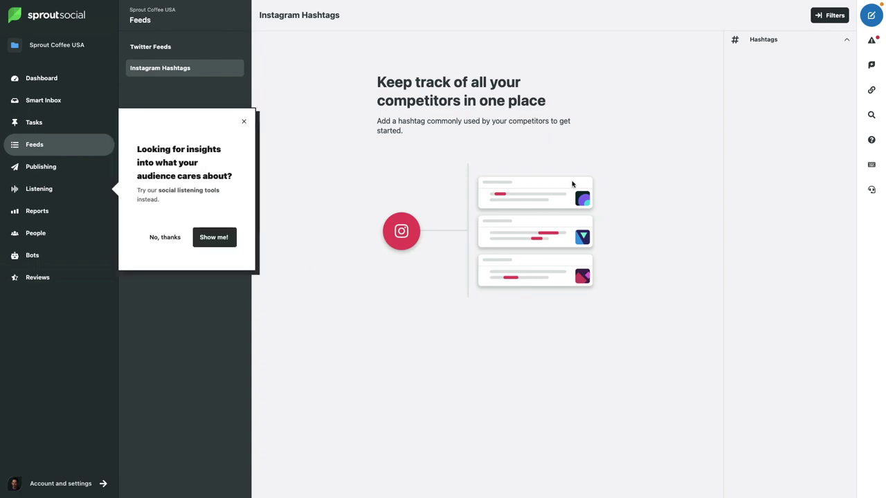
click(244, 124)
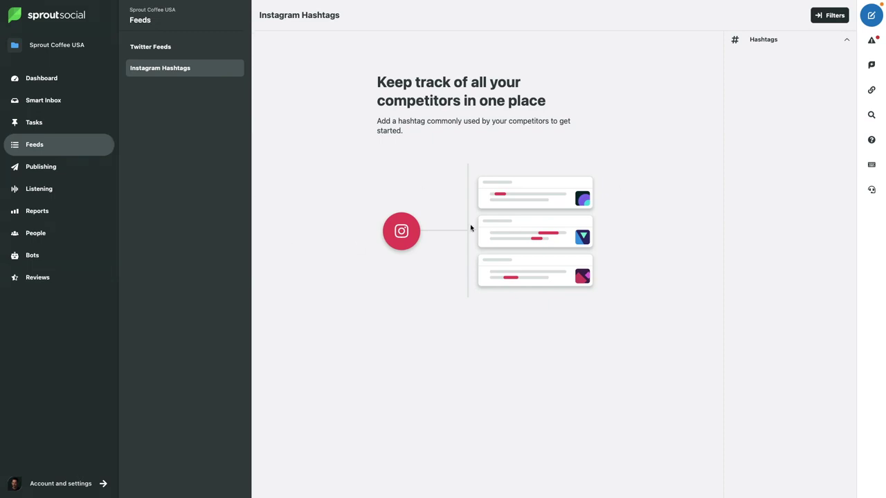
click(66, 173)
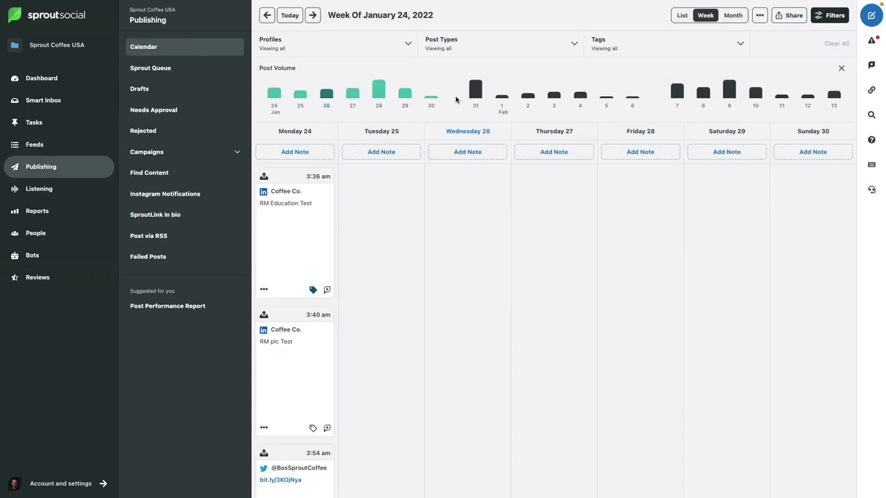
- Show the scheduled posts as a list, then as the January 2022 month view
click(682, 17)
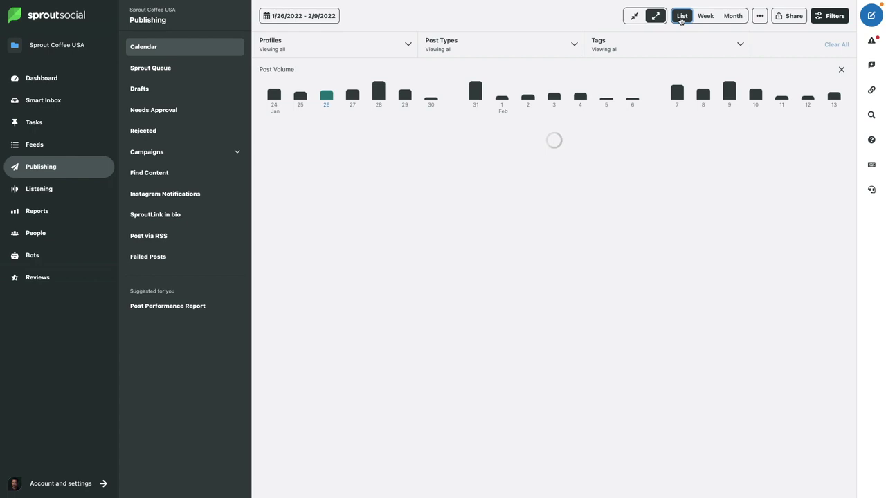
click(732, 16)
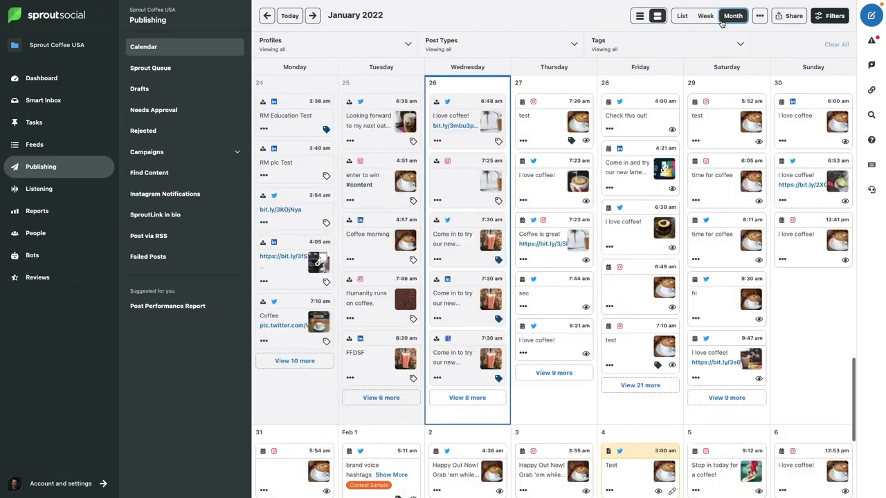
scroll(637, 175, down, 3)
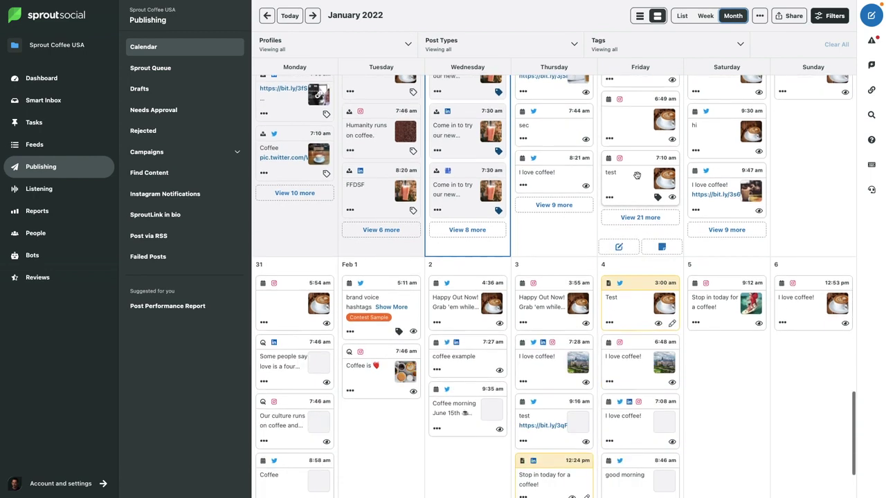
scroll(636, 175, up, 3)
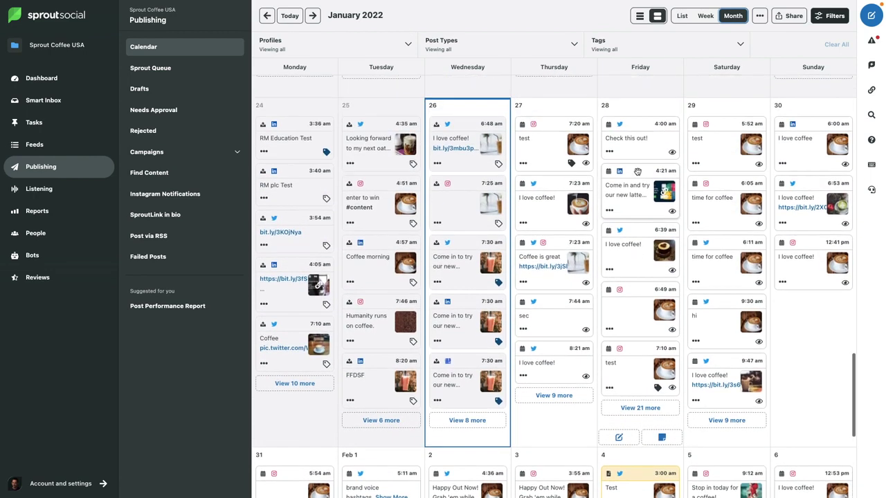
- Preview the Jan 28 'Check this out!' post, return to week view, and open Needs Approval
click(673, 154)
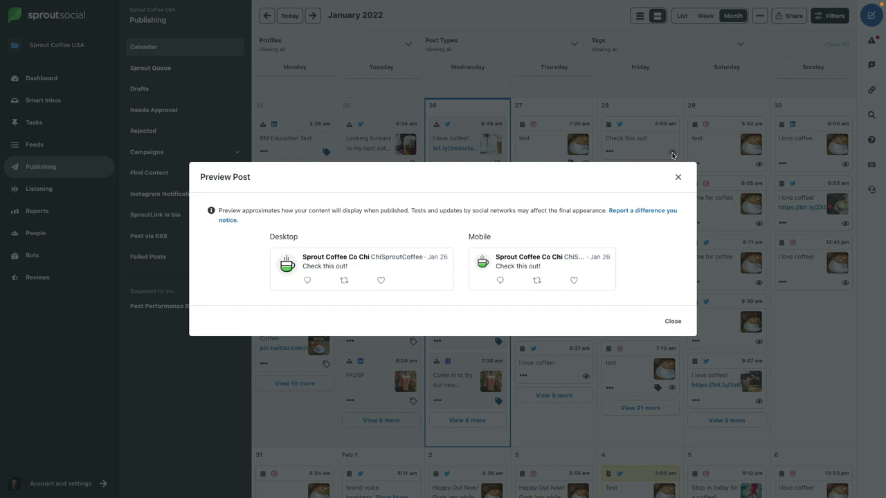
click(647, 84)
click(705, 16)
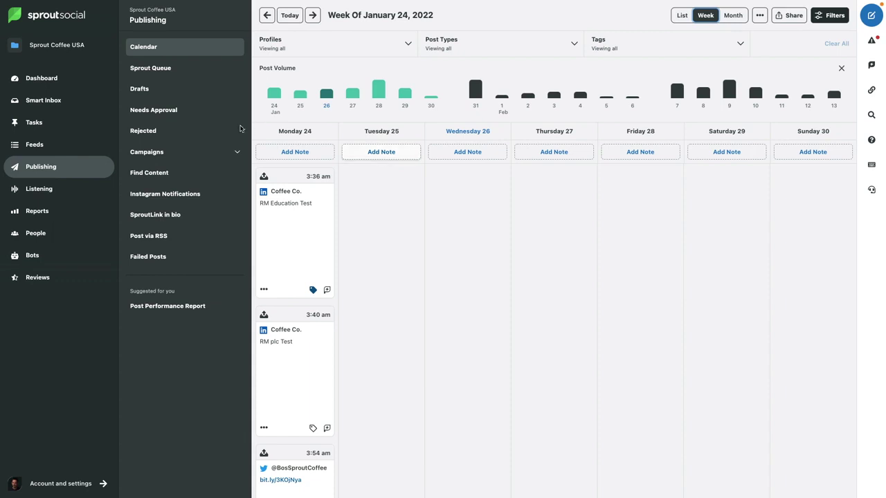
click(191, 110)
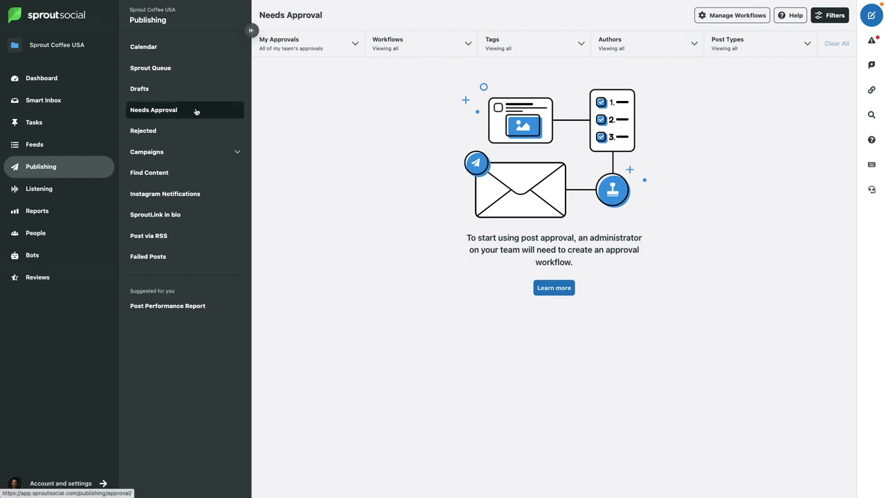
click(193, 218)
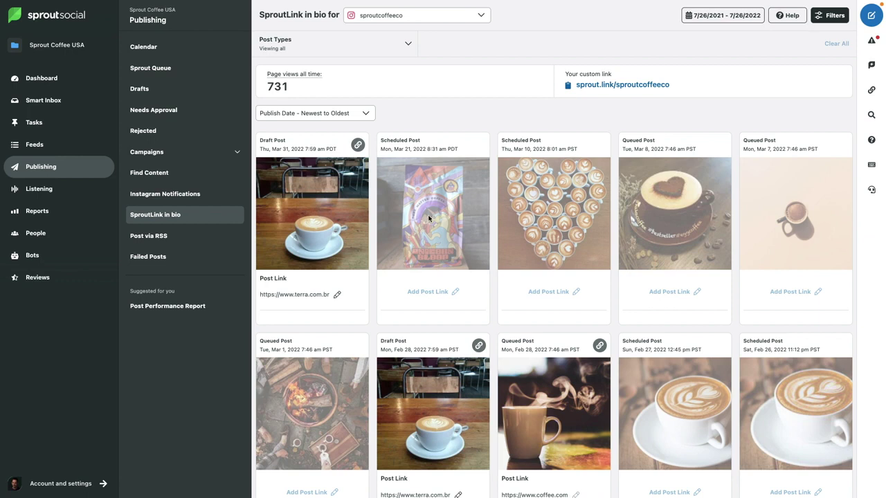
click(189, 217)
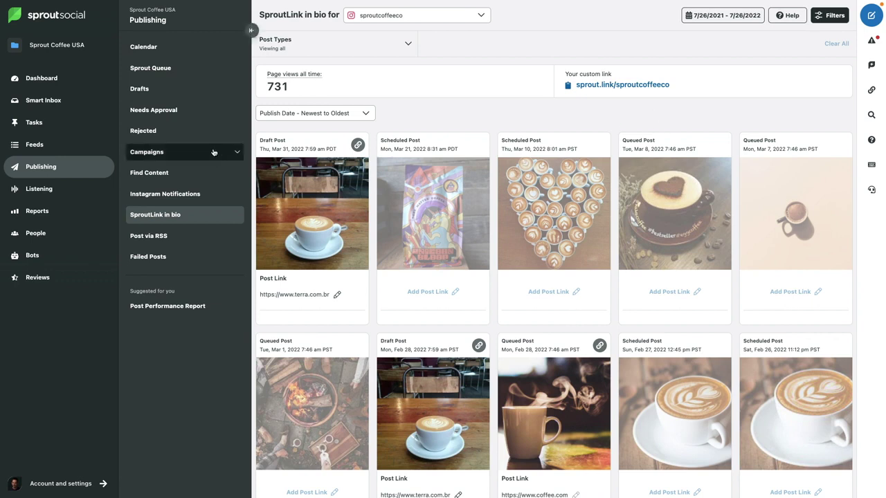
click(233, 50)
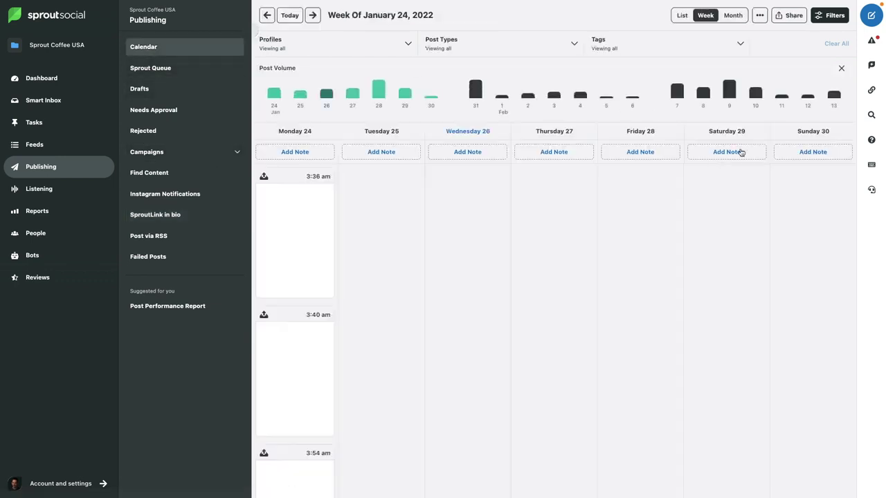
click(793, 17)
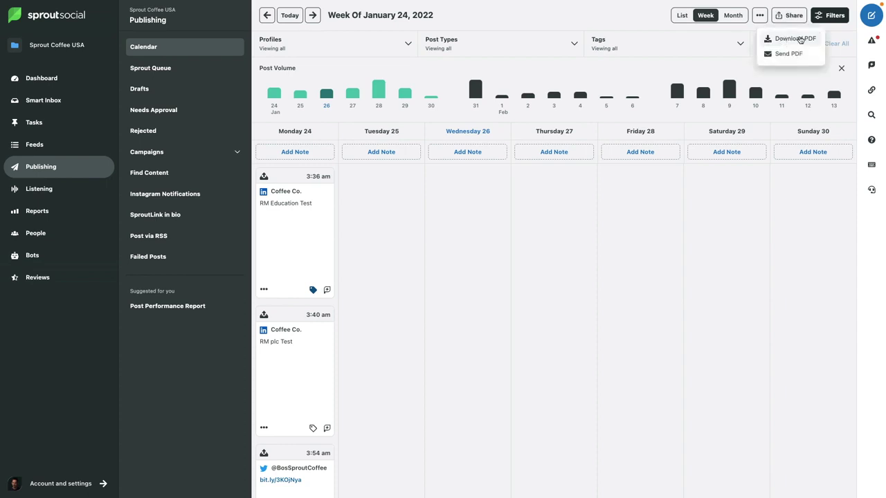
click(812, 40)
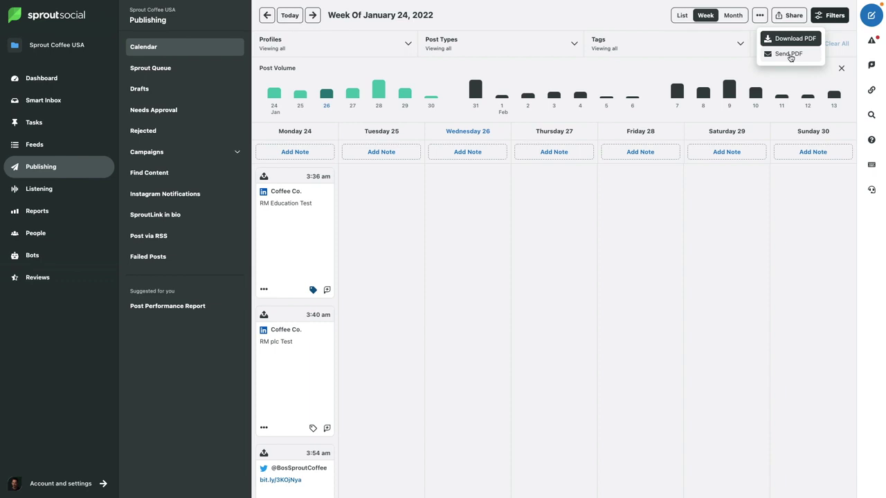
click(409, 346)
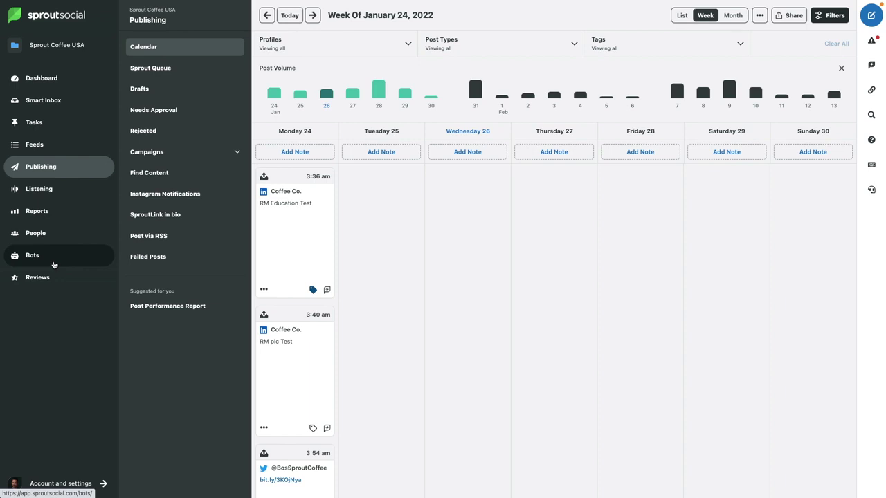
- Go to the Reports area and scroll through the available report tiles
click(49, 217)
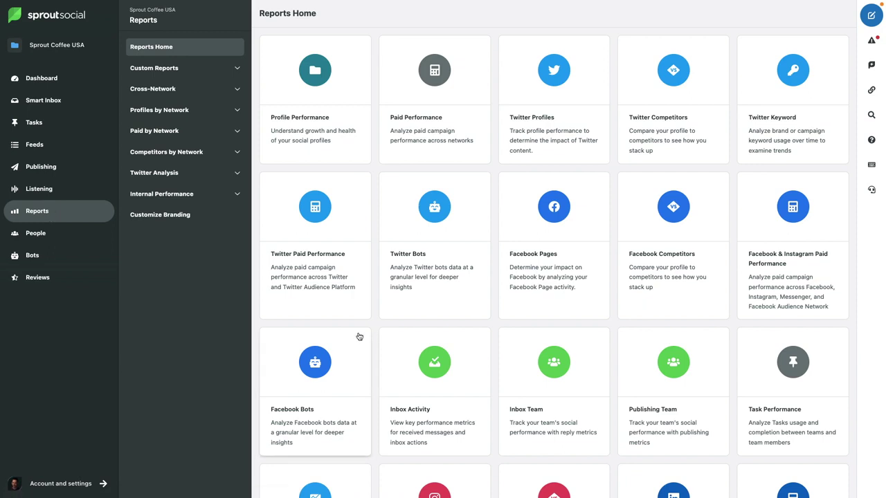
scroll(387, 299, down, 3)
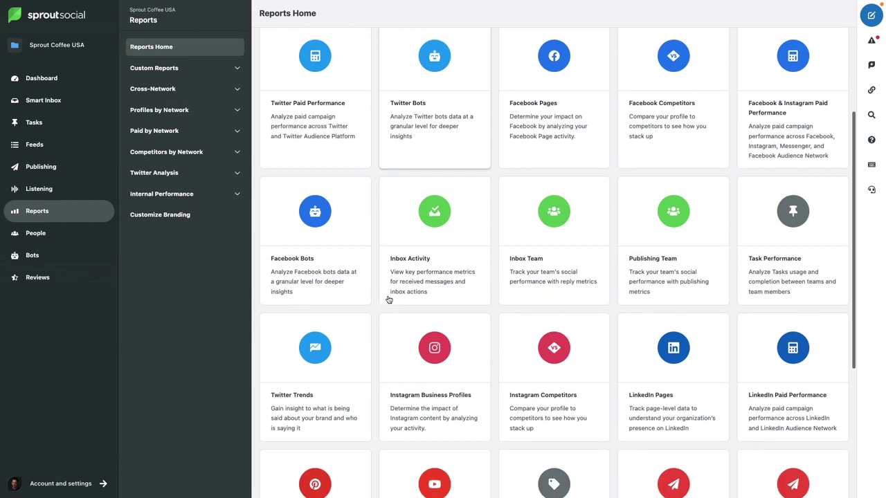
scroll(388, 299, up, 3)
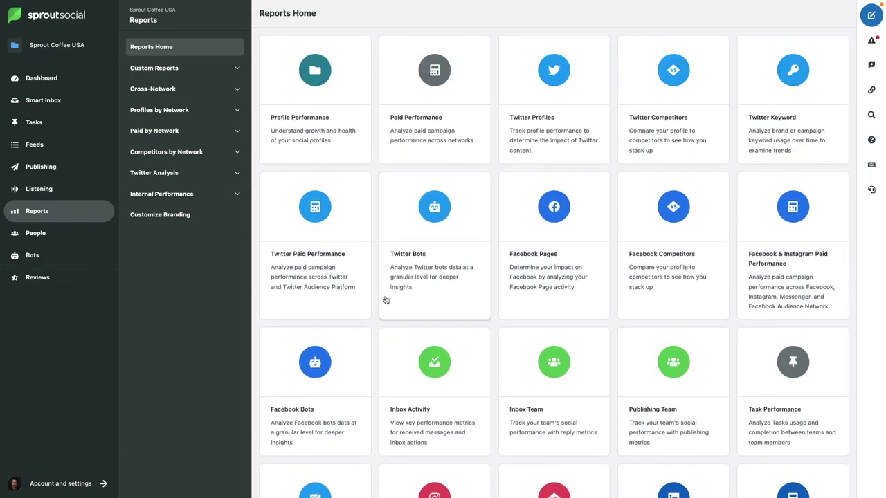
- Review the Profile Performance report for 12/28/2021–1/10/2022: 1,543 impressions, 81 engagements
click(280, 101)
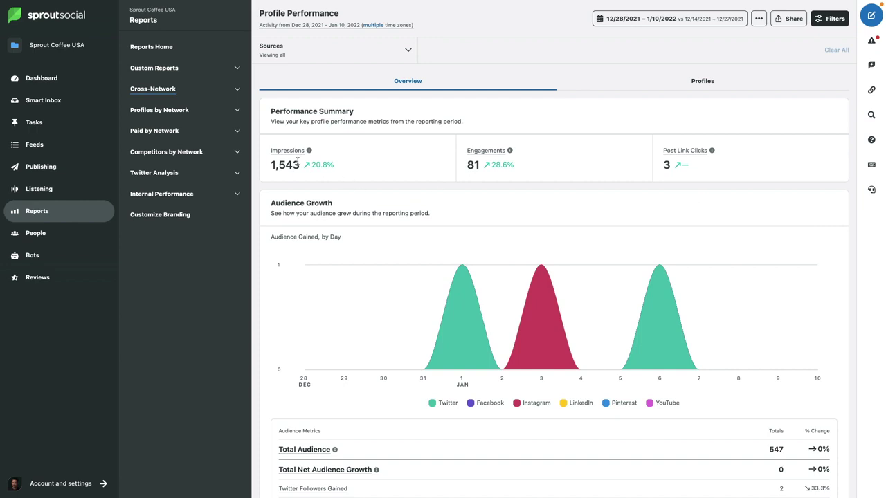
scroll(768, 255, down, 10)
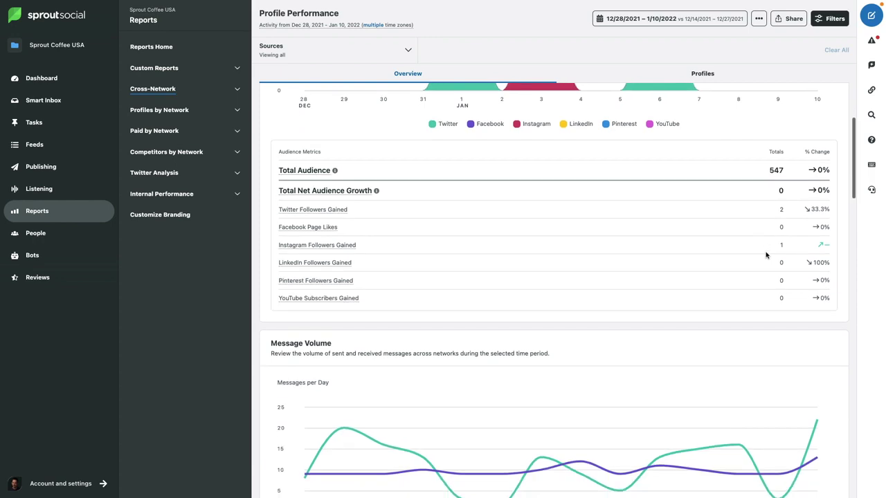
scroll(768, 253, down, 14)
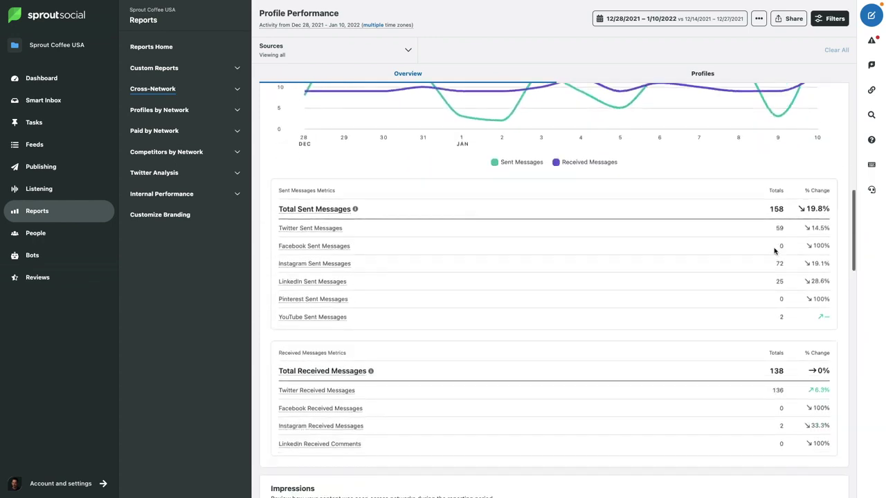
scroll(771, 250, down, 16)
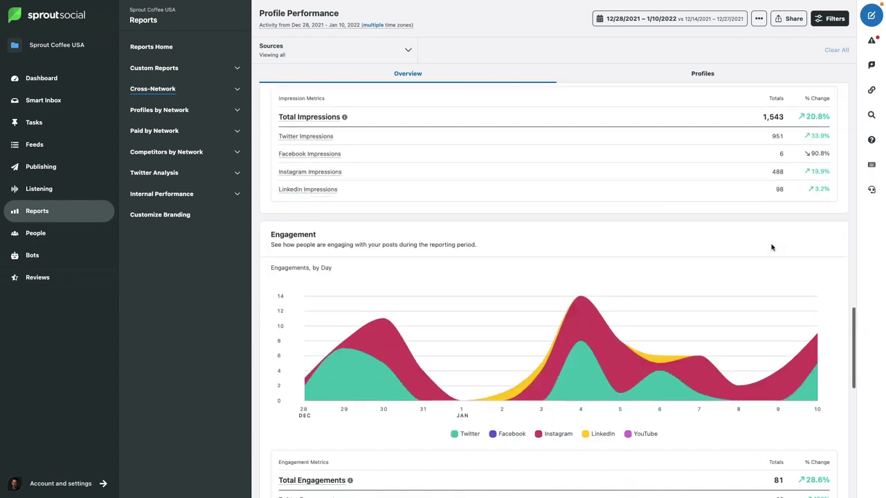
scroll(769, 249, down, 9)
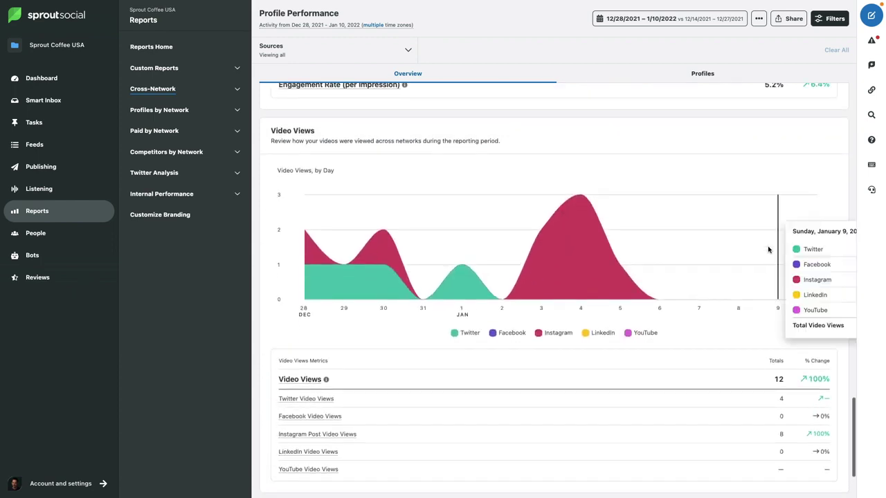
scroll(463, 283, up, 20)
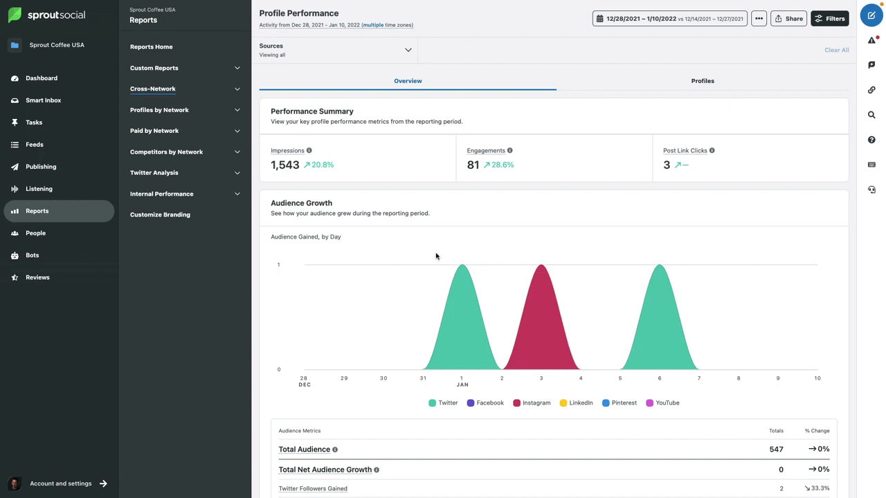
- Expand Competitors by Network and open Instagram Competitors, which has no competitor profiles yet
click(170, 152)
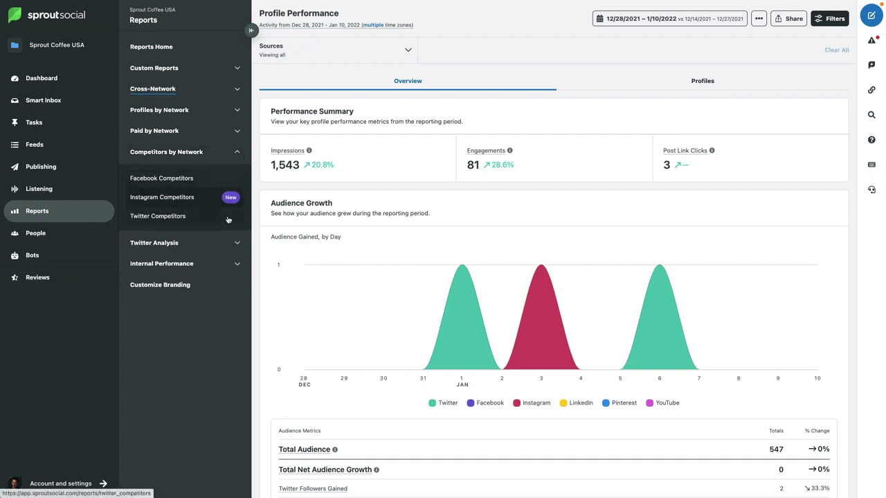
click(170, 200)
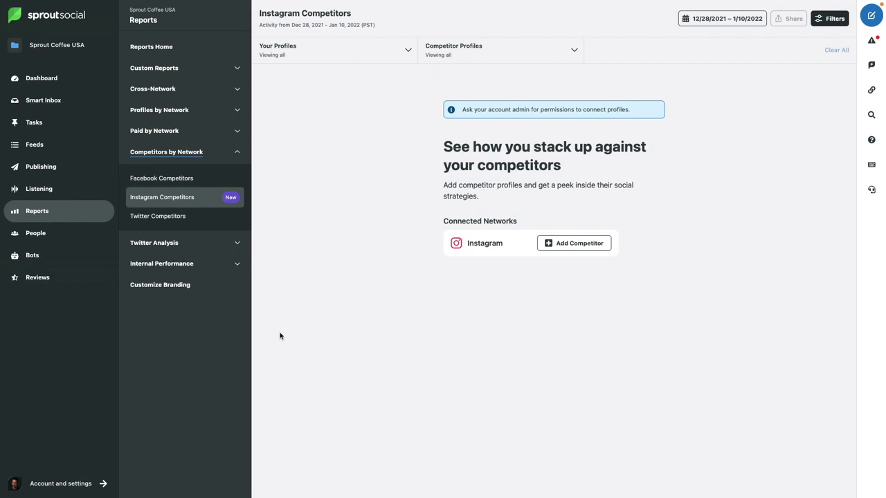
click(146, 90)
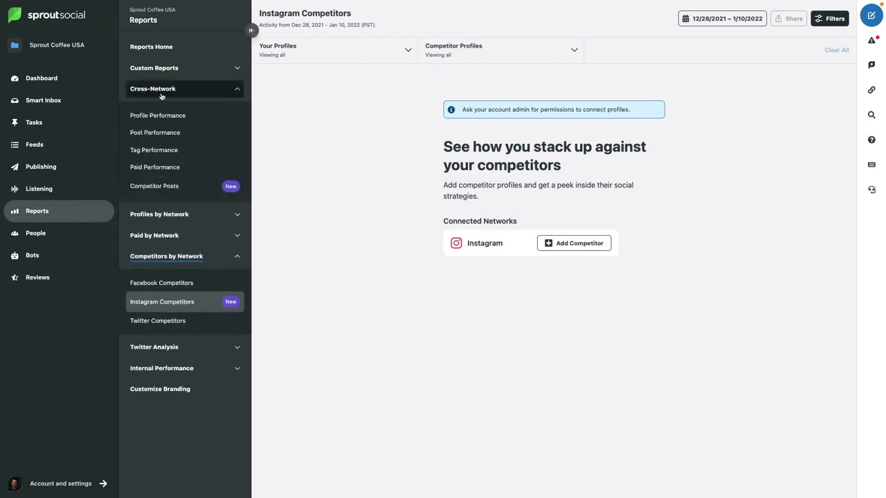
- Open the Tag Performance report for Dec 28, 2021 – Jan 10, 2022 and review its tagged post engagement totals
click(152, 152)
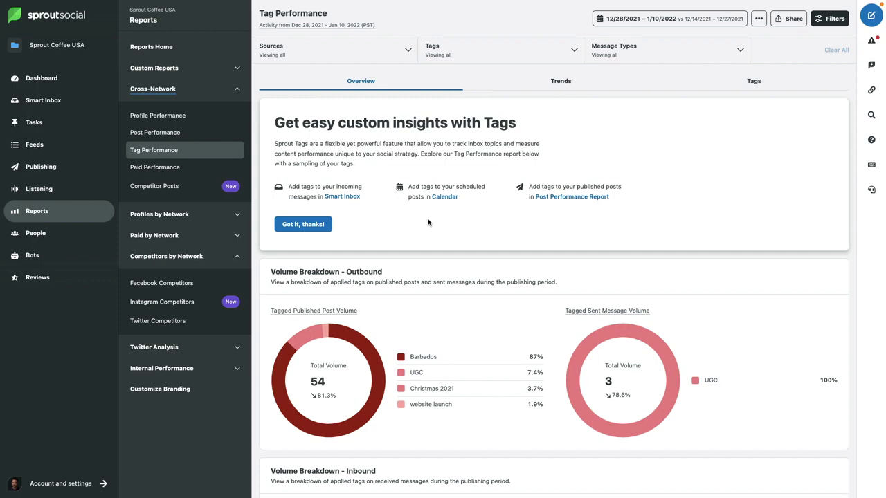
scroll(433, 220, down, 3)
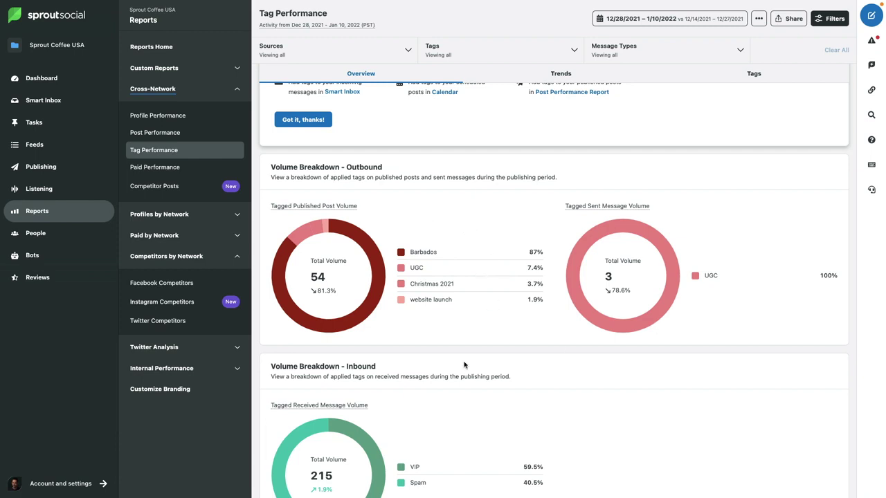
scroll(475, 351, down, 3)
scroll(475, 351, up, 5)
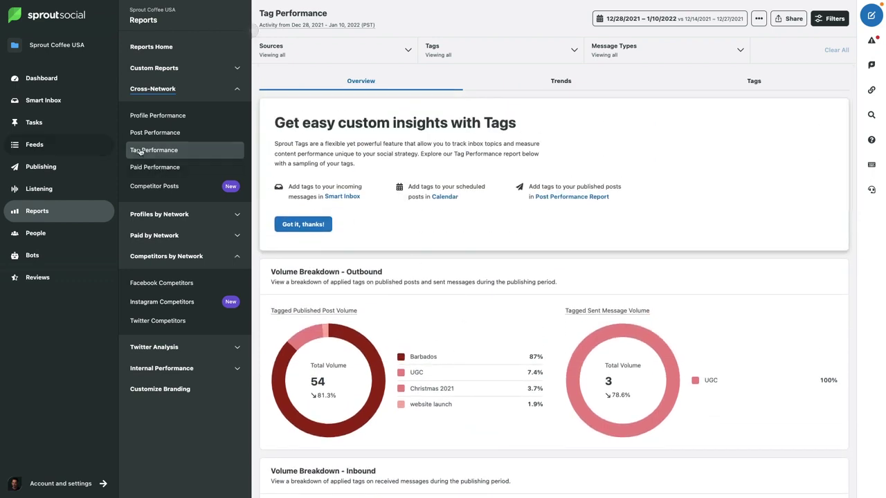
scroll(539, 342, down, 10)
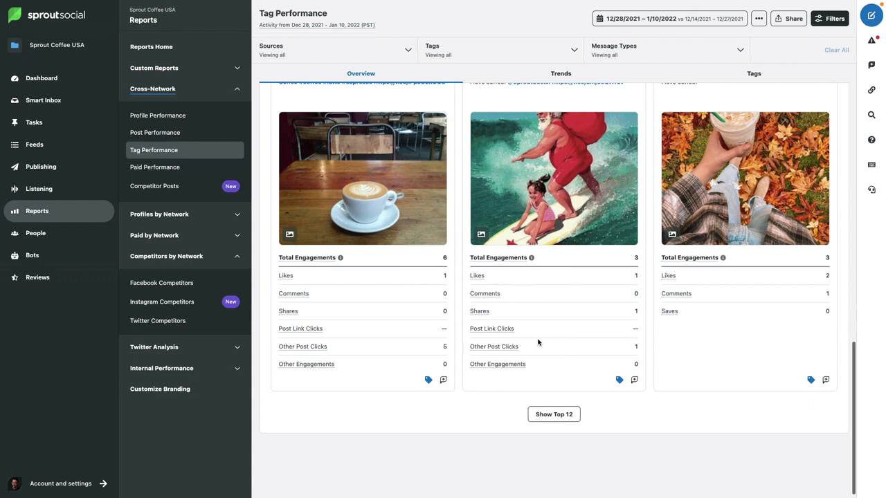
scroll(538, 342, up, 10)
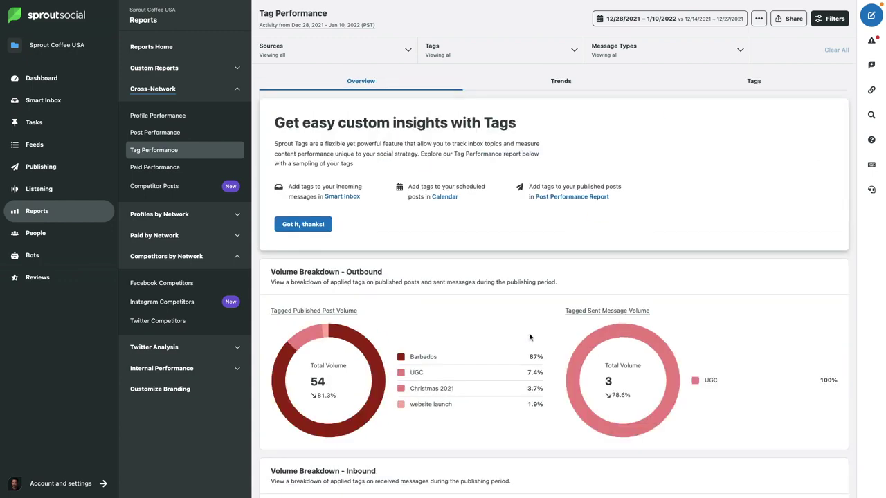